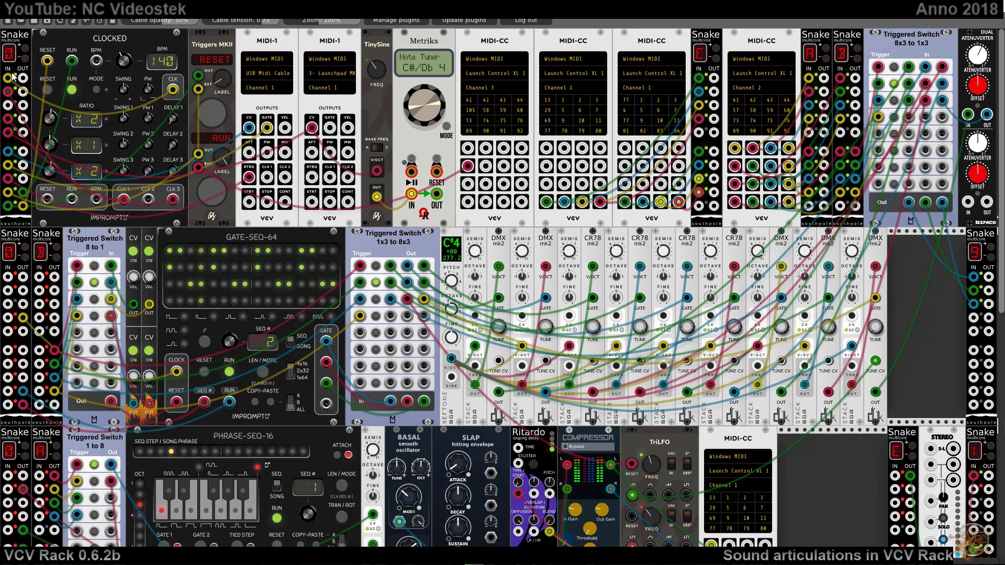
Move the yellow cable down to the Snake's next IN jack and unplug it from the MIDI-CC output
{"action": "left_click_drag", "start_coordinate": [12, 76], "coordinate": [8, 208]}
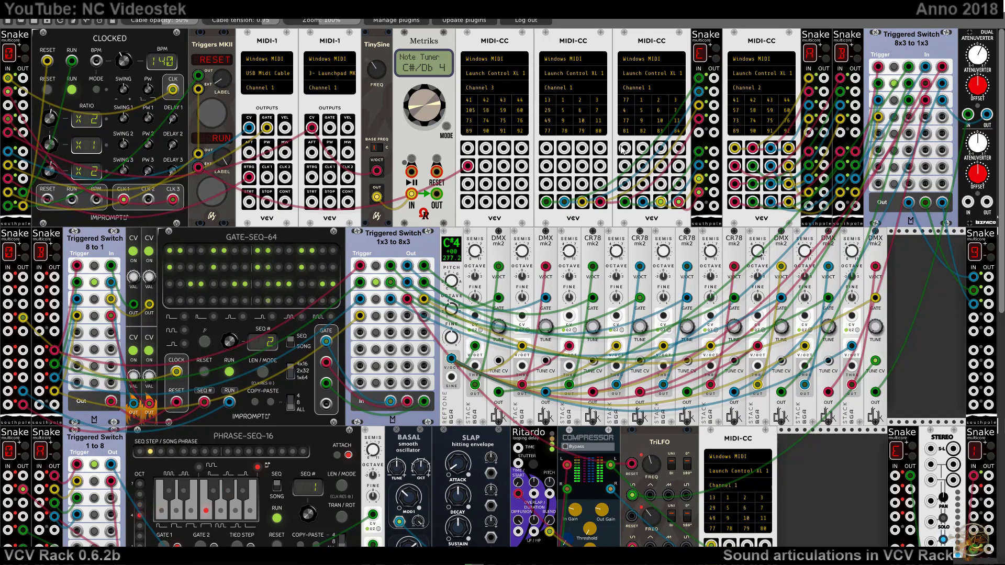
{"action": "left_click_drag", "start_coordinate": [547, 203], "coordinate": [690, 202]}
{"action": "scroll", "coordinate": [871, 258], "scroll_direction": "down", "scroll_amount": 2}
{"action": "scroll", "coordinate": [872, 258], "scroll_direction": "down", "scroll_amount": 2}
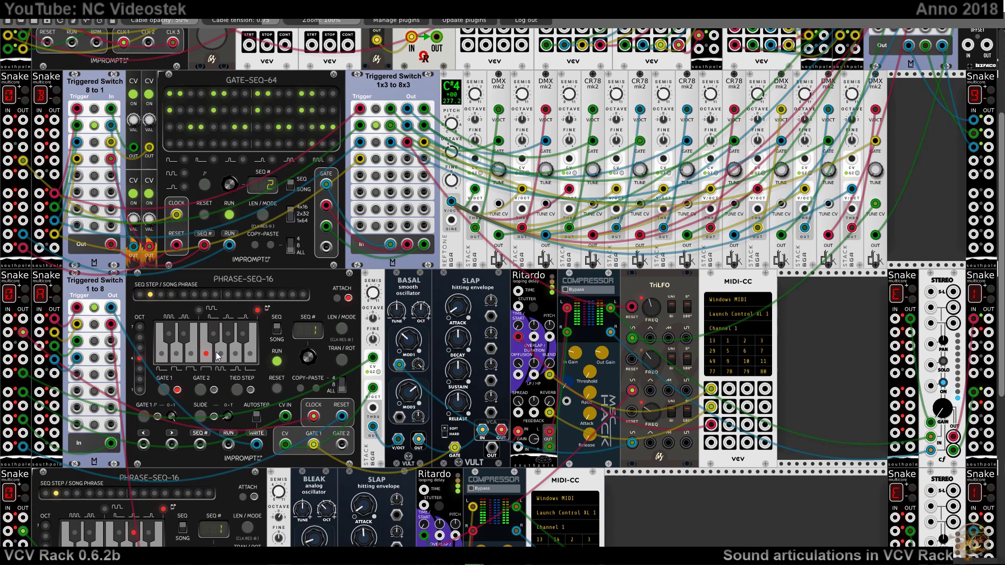
{"action": "scroll", "coordinate": [215, 353], "scroll_direction": "down", "scroll_amount": 2}
{"action": "scroll", "coordinate": [216, 352], "scroll_direction": "down", "scroll_amount": 2}
{"action": "scroll", "coordinate": [380, 317], "scroll_direction": "down", "scroll_amount": 1}
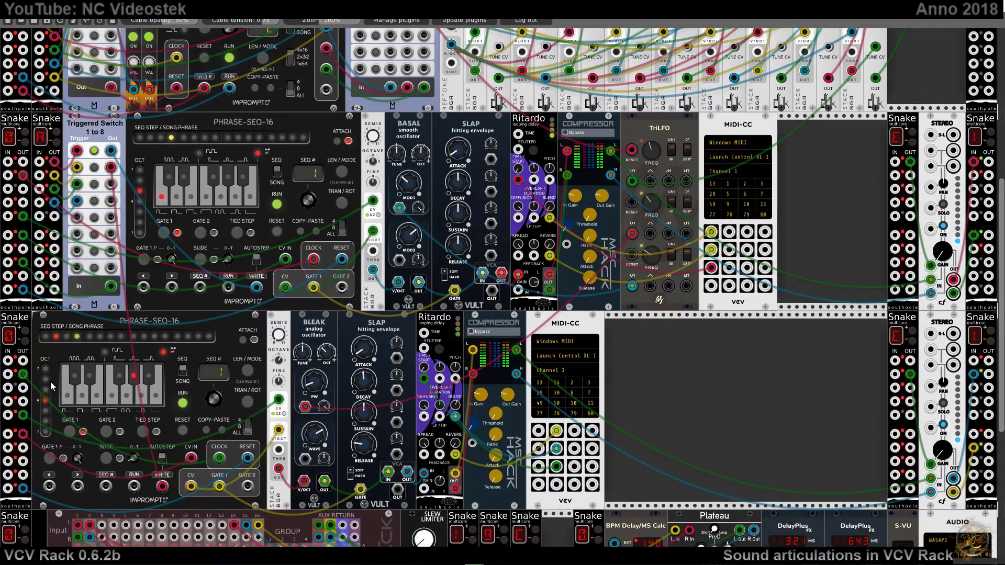
{"action": "scroll", "coordinate": [46, 379], "scroll_direction": "down", "scroll_amount": 5}
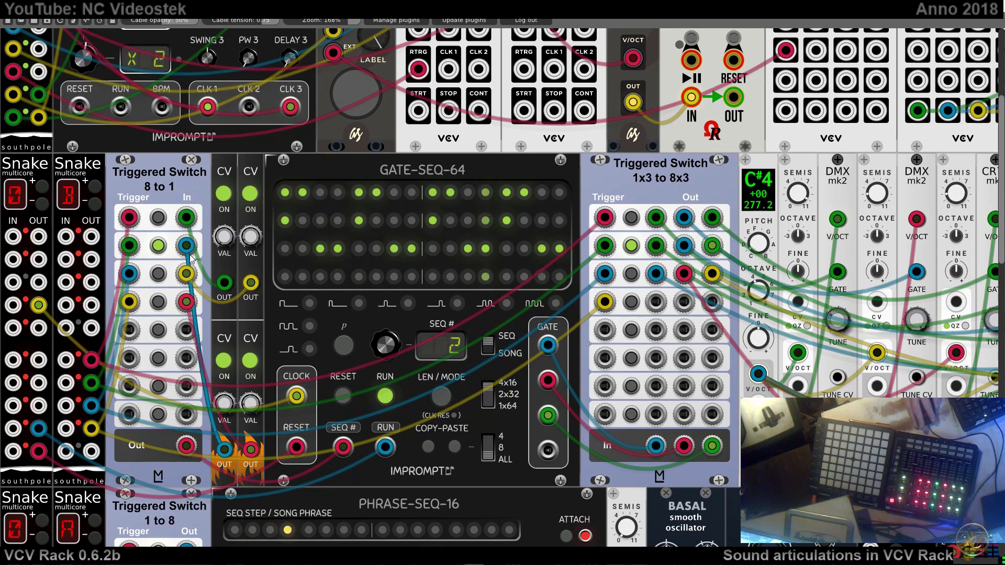
Move the green cable to the switch's top row, patch output 1 to the DMX gate, and remove the blue cable
{"action": "left_click_drag", "start_coordinate": [187, 275], "coordinate": [186, 219]}
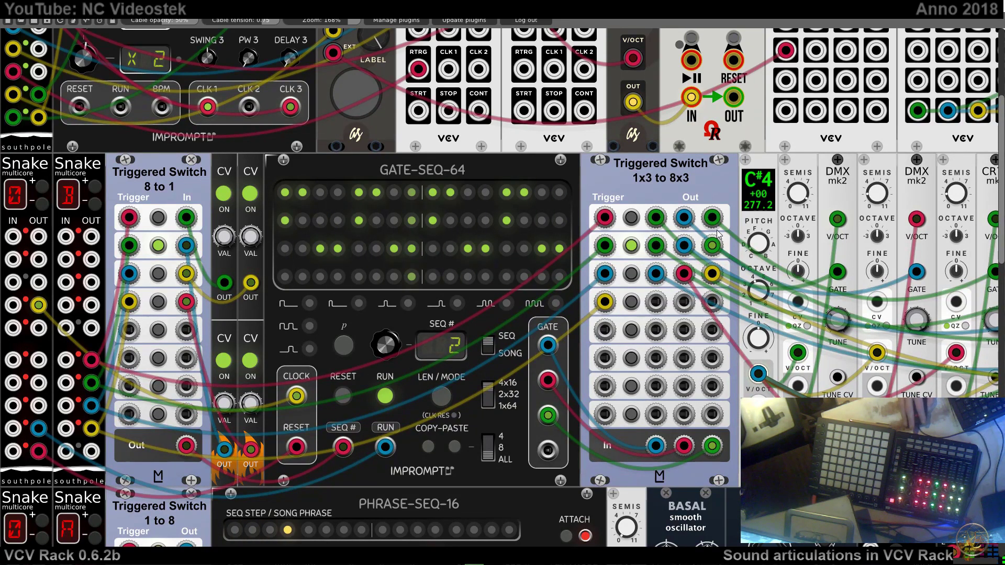
{"action": "mouse_move", "coordinate": [712, 246]}
{"action": "left_mouse_down"}
{"action": "mouse_move", "coordinate": [656, 219]}
{"action": "mouse_move", "coordinate": [656, 273]}
{"action": "left_mouse_up"}
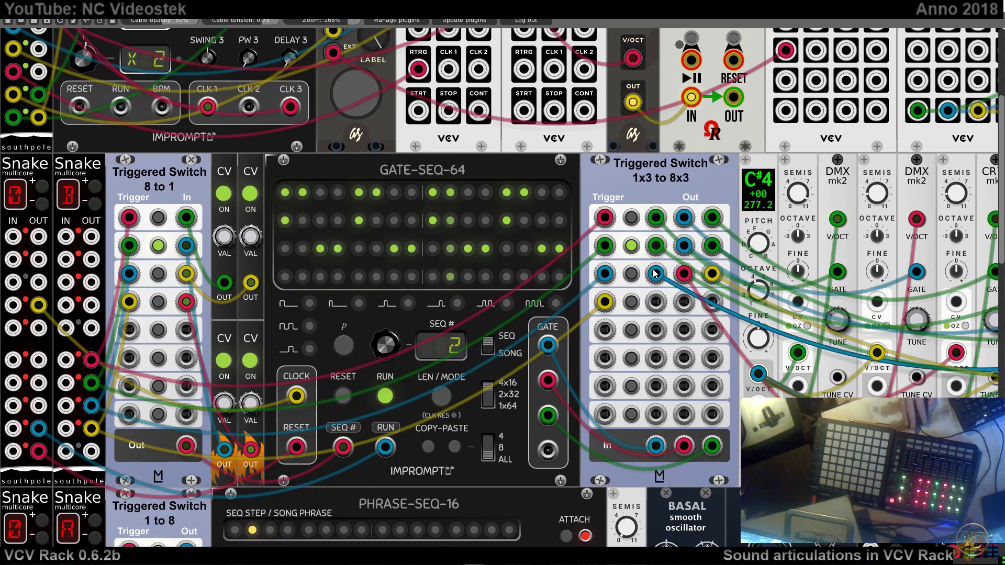
{"action": "left_click_drag", "start_coordinate": [656, 274], "coordinate": [541, 355]}
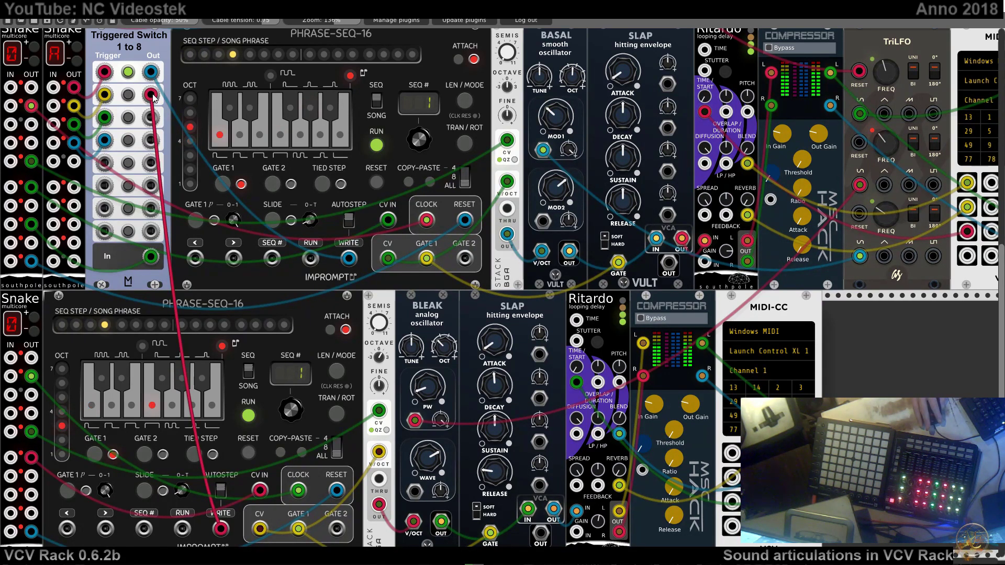
Move the pink cable to Out row 1 and cable that output to PHRASE-SEQ-16 WRITE
{"action": "left_click_drag", "start_coordinate": [153, 96], "coordinate": [153, 74]}
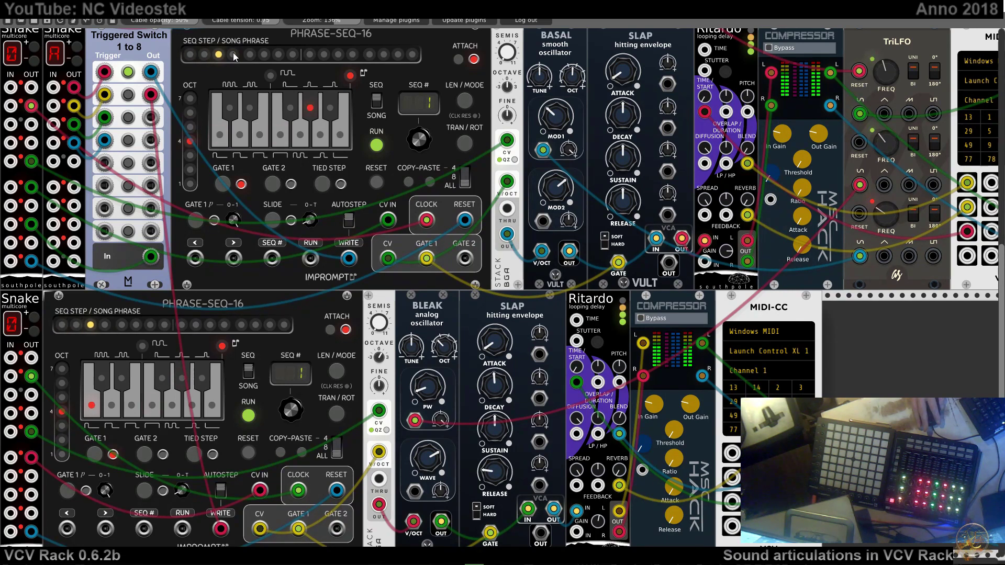
{"action": "left_click_drag", "start_coordinate": [149, 94], "coordinate": [223, 527]}
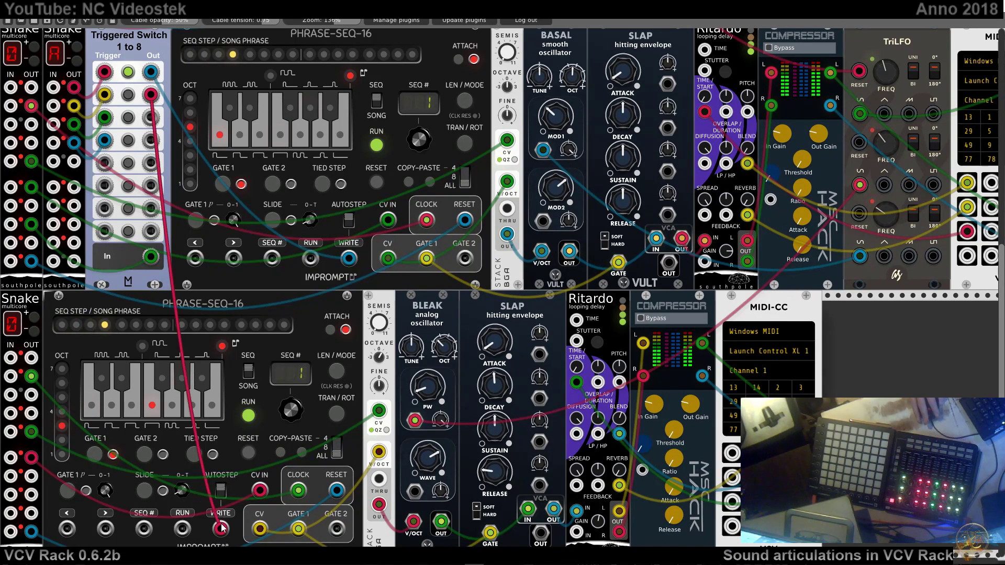